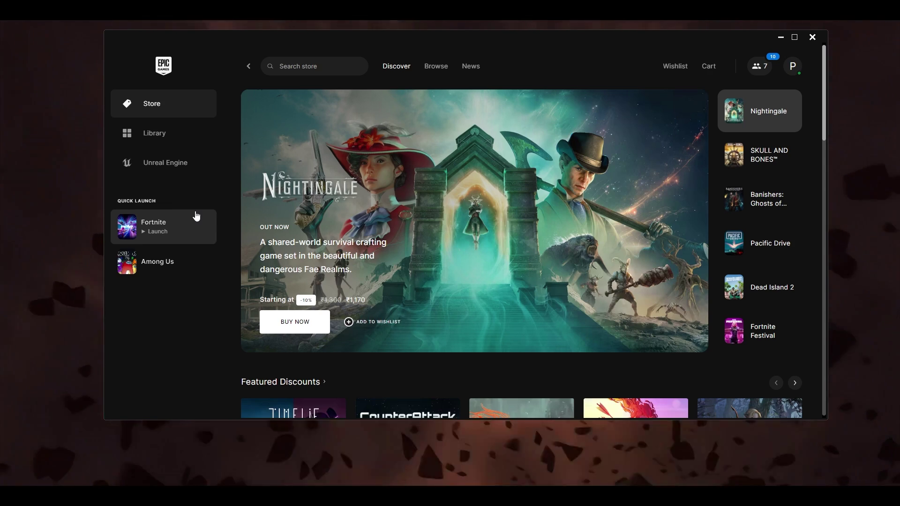
Review Fortnite's Installation Options from the Library and apply them
click(172, 145)
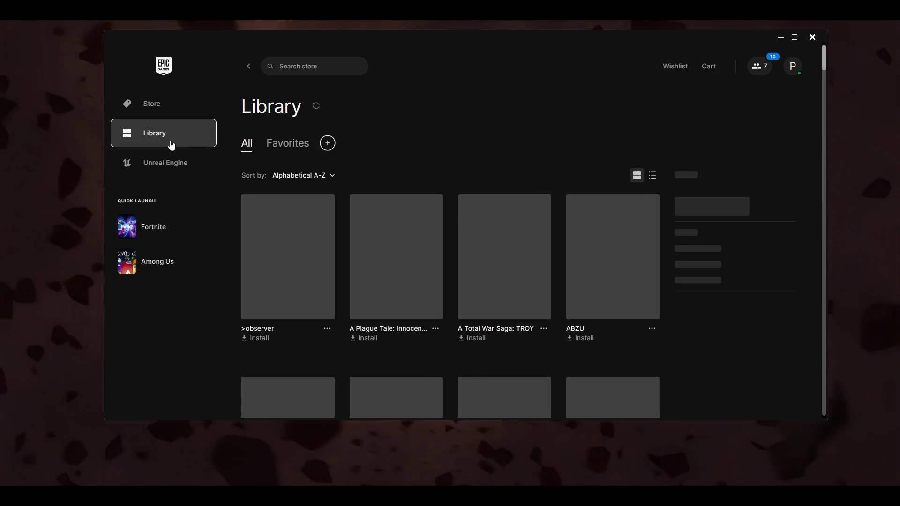
scroll(377, 240, down, 10)
scroll(376, 242, down, 20)
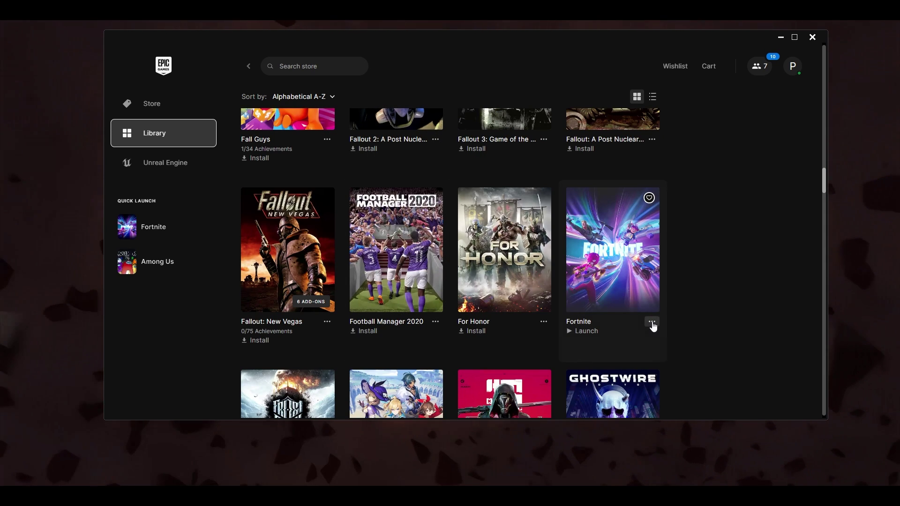
click(651, 323)
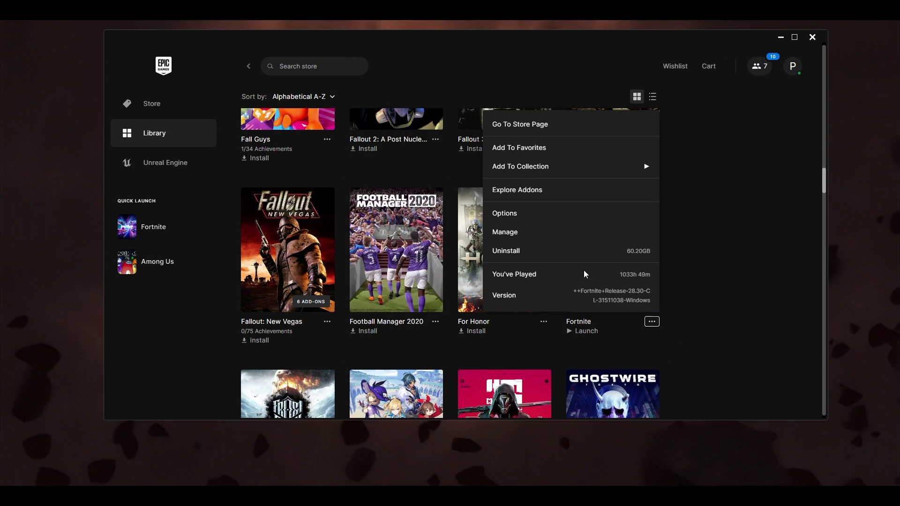
click(503, 212)
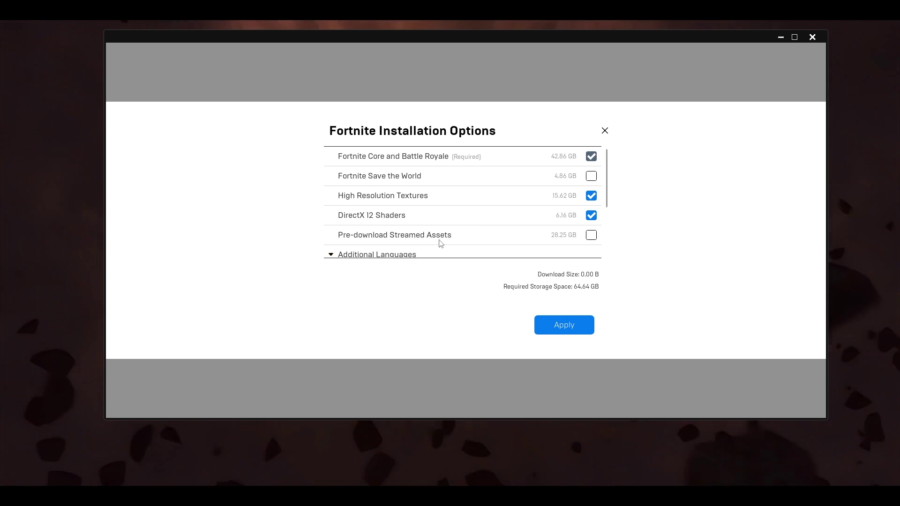
scroll(589, 243, down, 2)
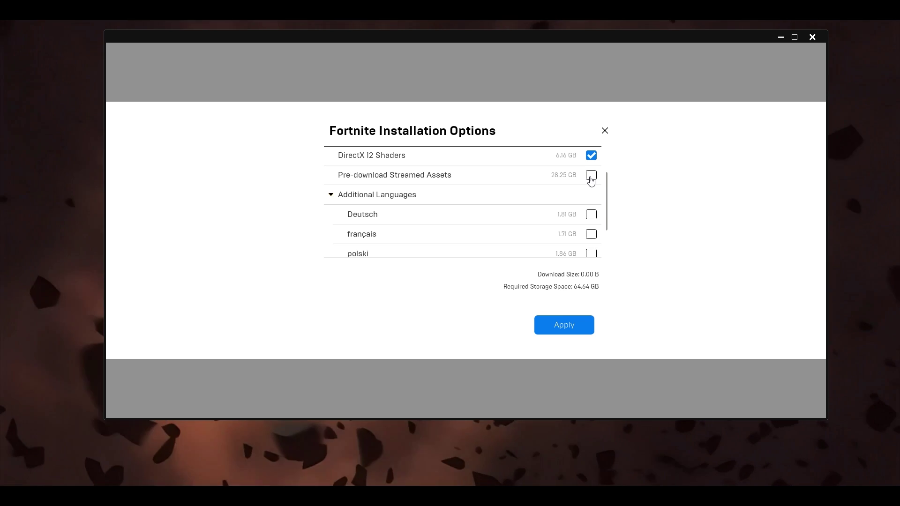
click(554, 326)
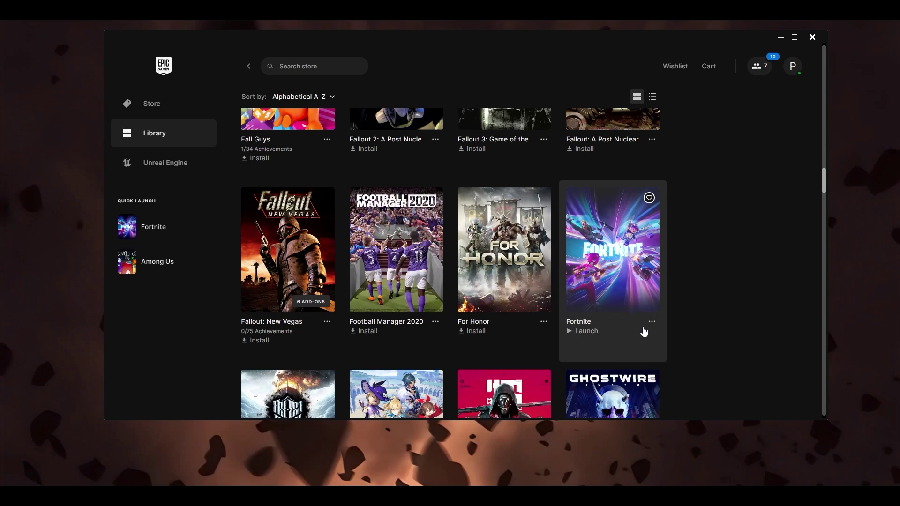
click(651, 321)
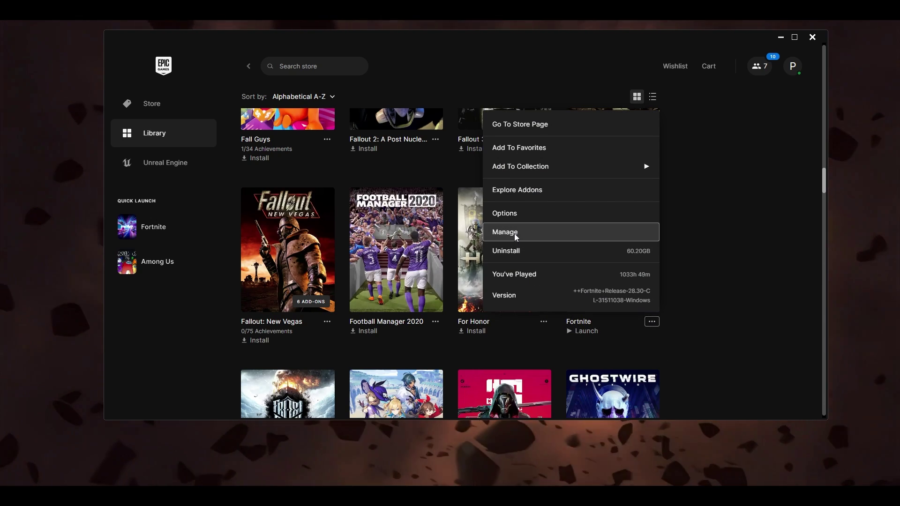
click(511, 232)
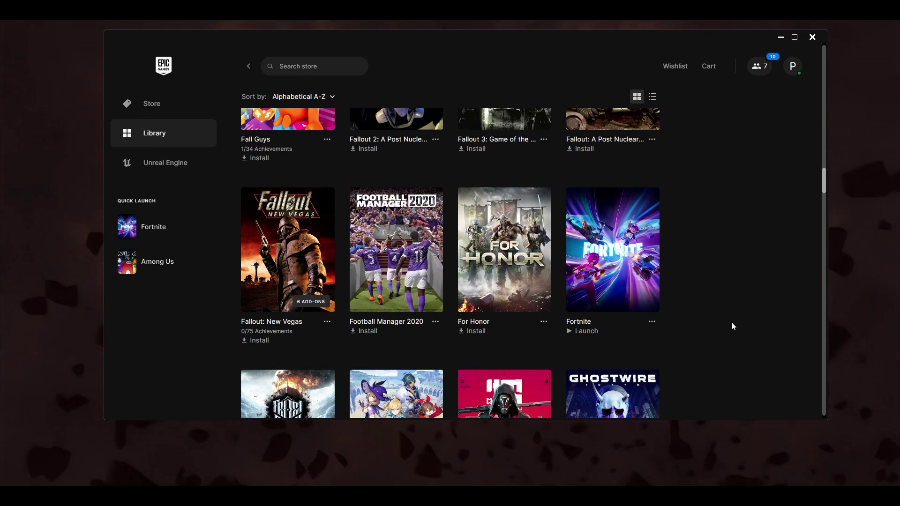
In launcher Settings, enable Fortnite's Additional Command Line Arguments and paste -d3d11 into the box
click(793, 66)
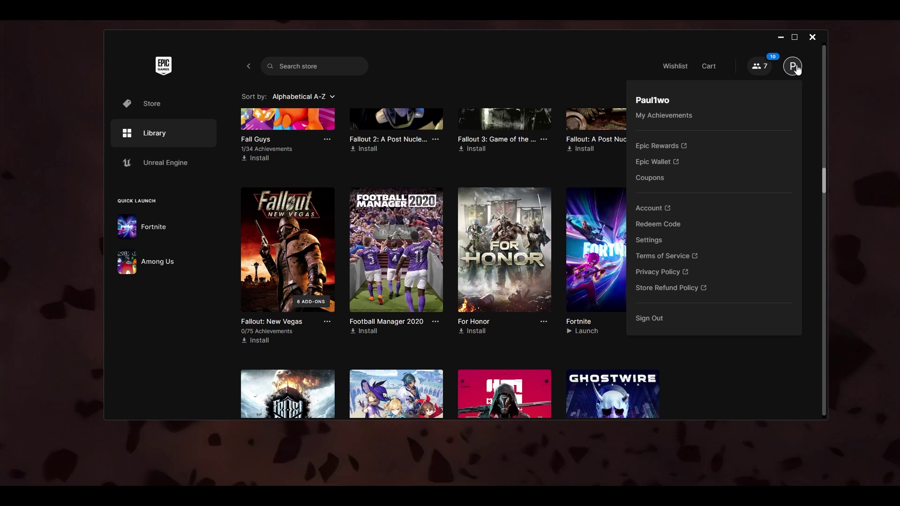
click(649, 240)
scroll(269, 264, down, 10)
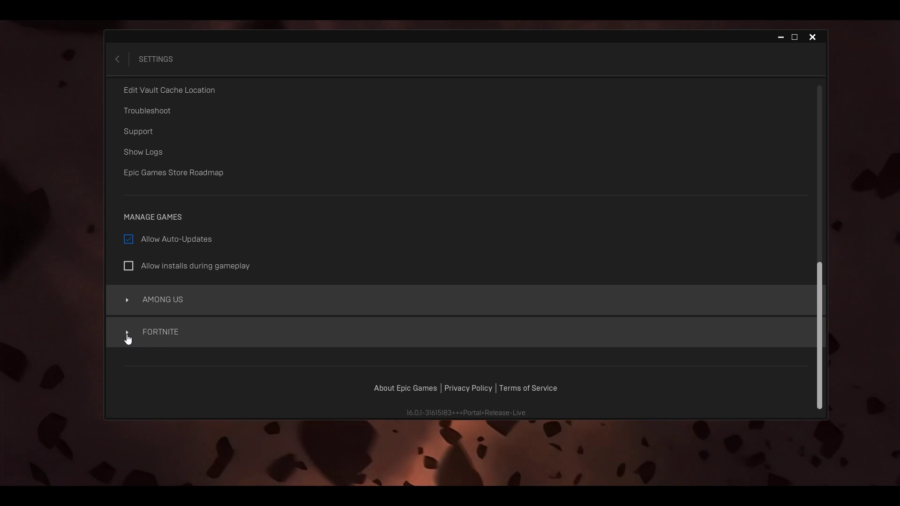
click(127, 334)
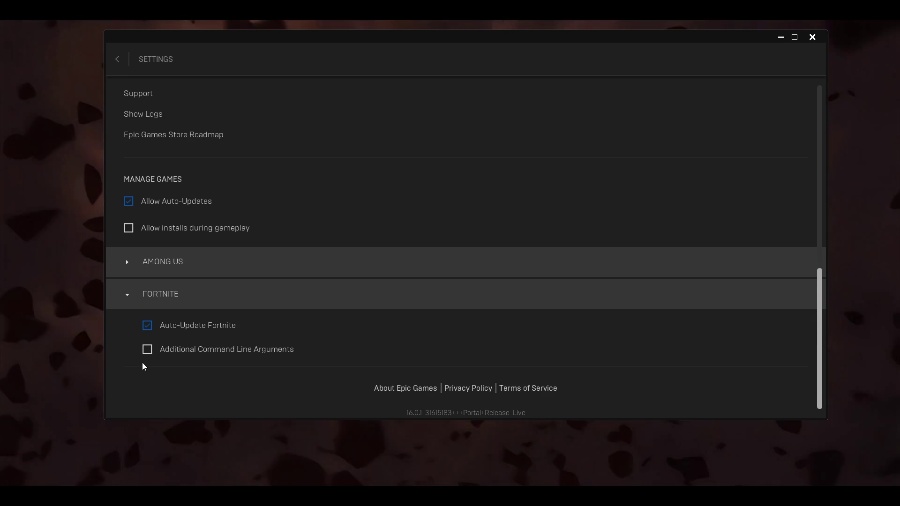
click(147, 350)
click(203, 390)
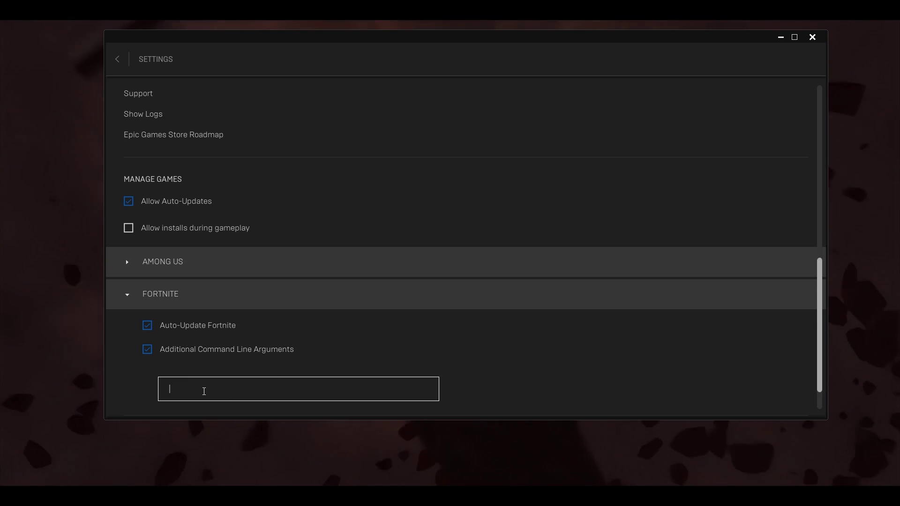
right_click(208, 390)
click(225, 434)
drag(189, 390, 162, 385)
click(143, 380)
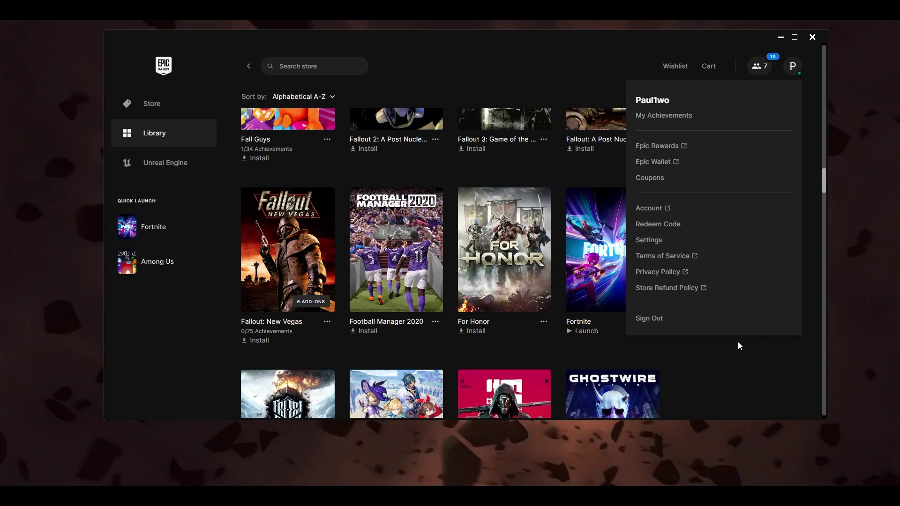
click(738, 342)
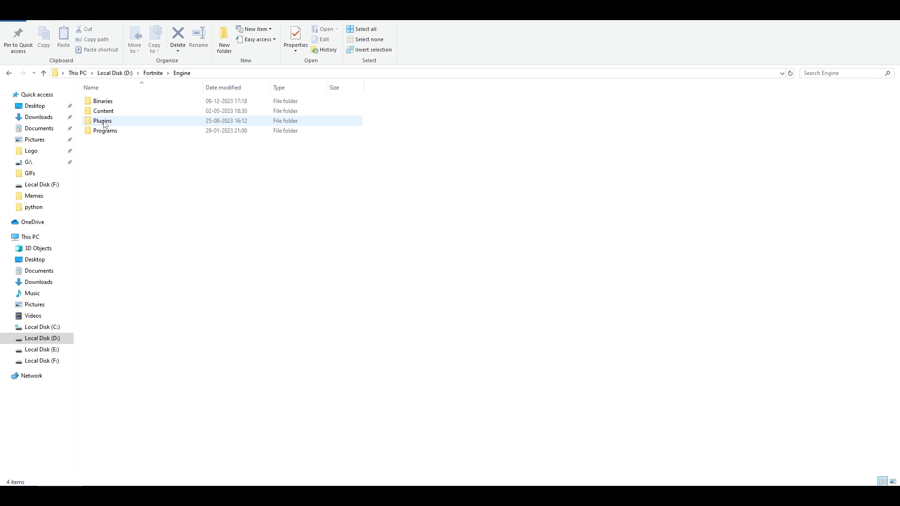
Browse Engine\Binaries, check the Delete options, then open D:\Fortnite\FortniteGame
double_click(103, 102)
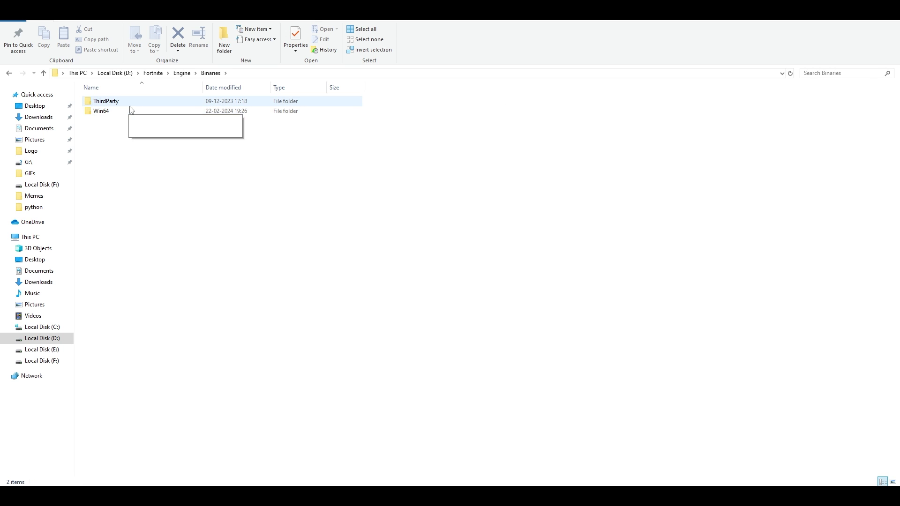
key(alt+Left)
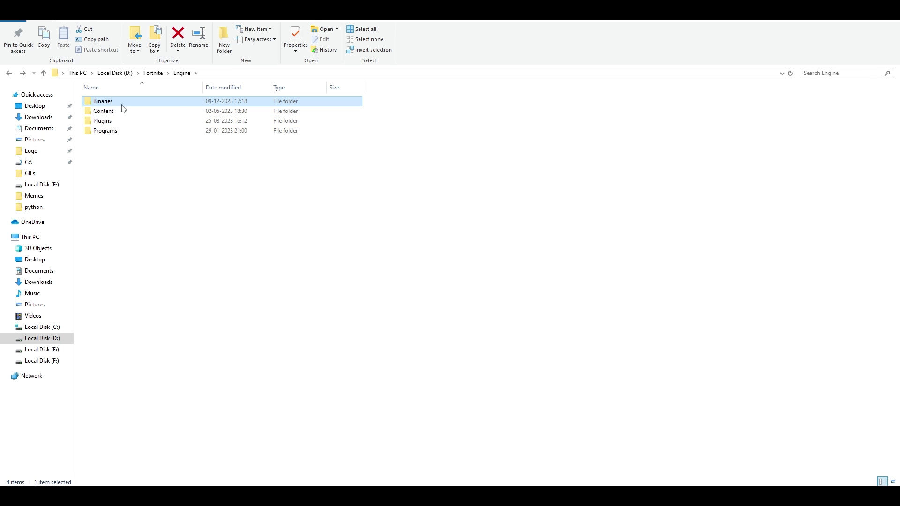
click(178, 52)
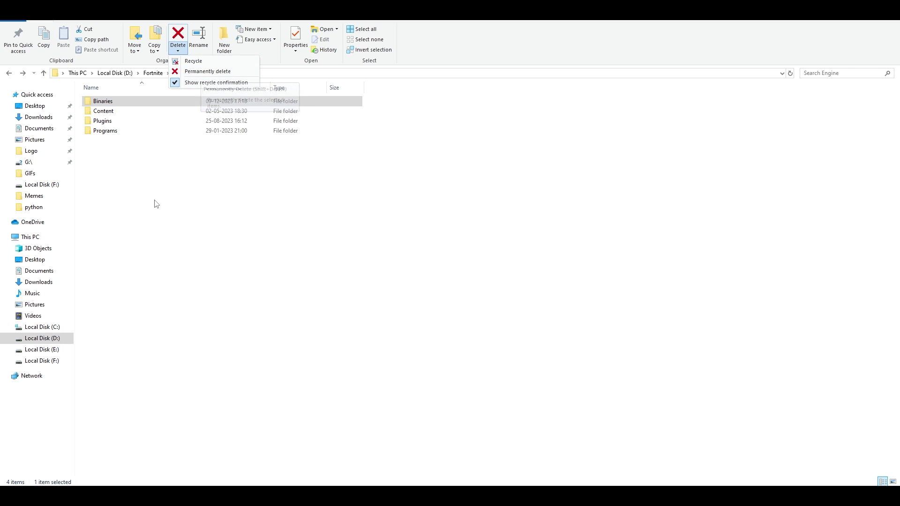
key(Escape)
key(alt+Left)
double_click(105, 133)
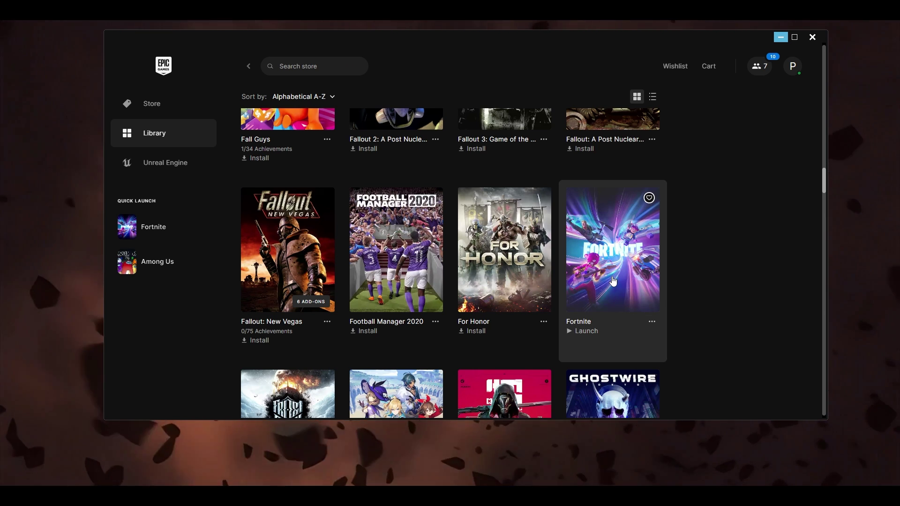
Open Fortnite's Manage options from its menu in the Library
click(651, 322)
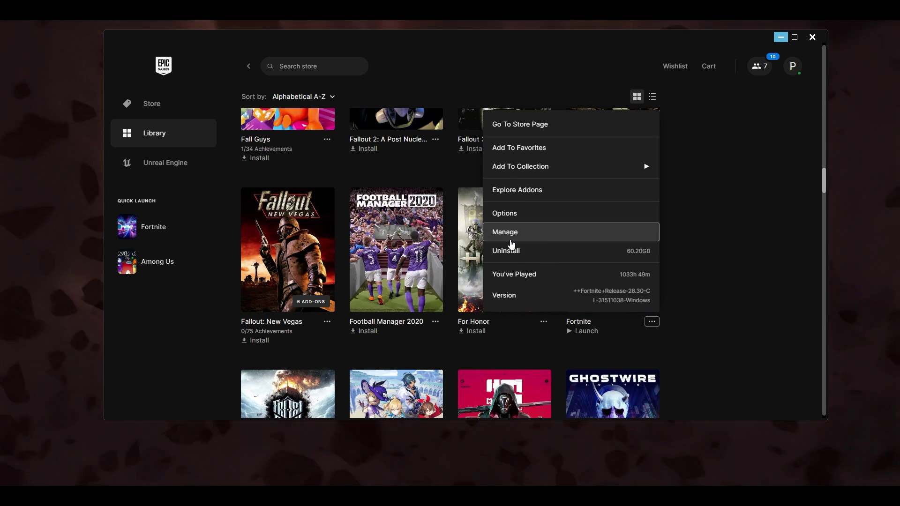
click(511, 241)
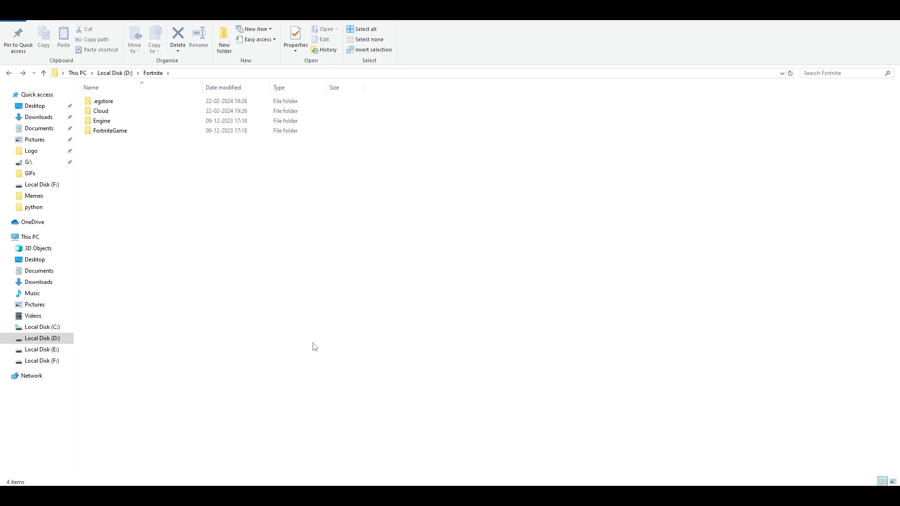
Go to FortniteGame\Binaries\Win64\EasyAntiCheat_Kamu and run EasyAntiCheat_Setup
double_click(113, 131)
double_click(103, 102)
double_click(100, 112)
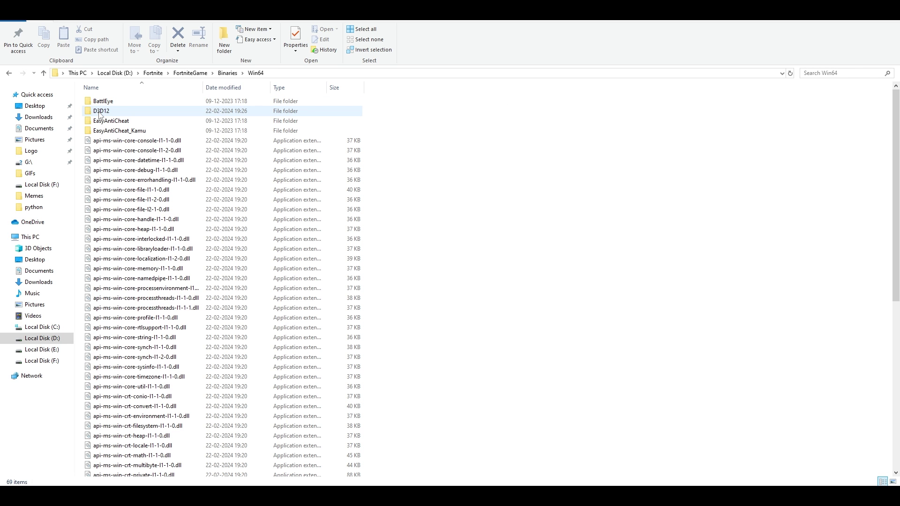
double_click(101, 120)
key(BackSpace)
click(128, 133)
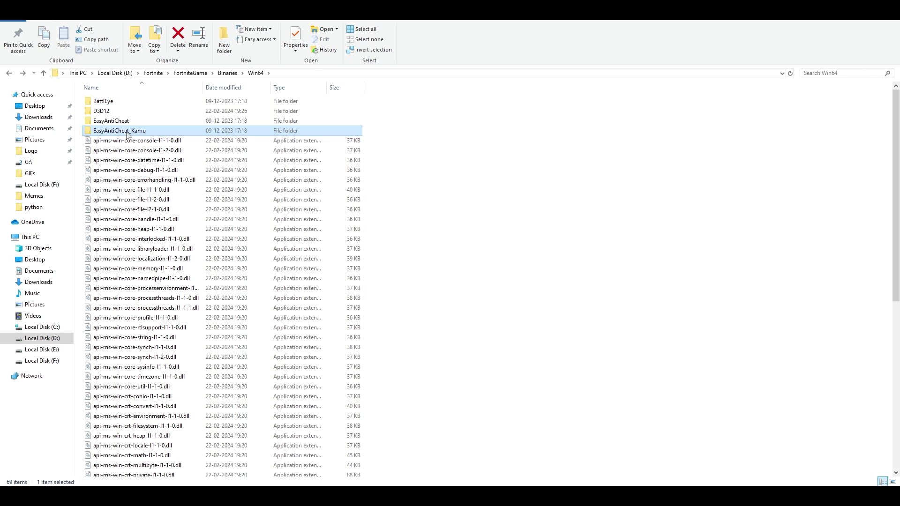
double_click(144, 133)
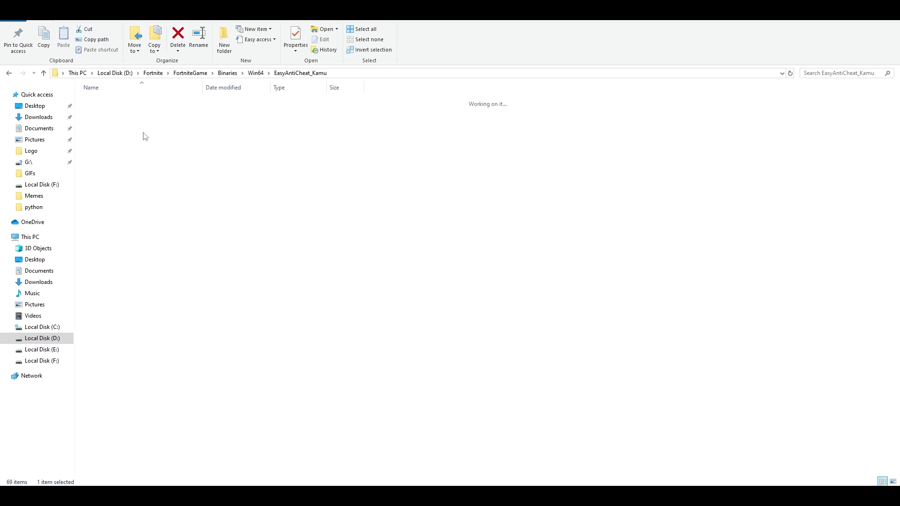
double_click(143, 141)
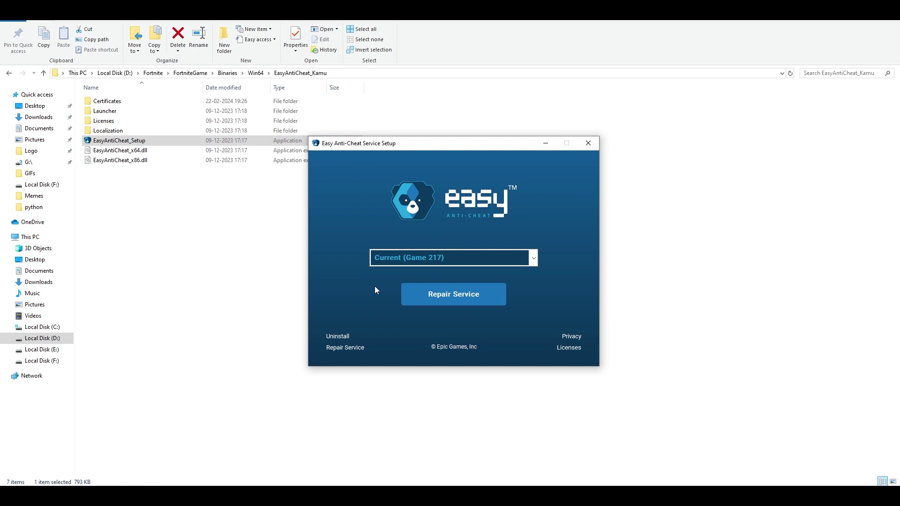
Leave Current (Game 217) selected in the Easy Anti-Cheat game dropdown
click(534, 259)
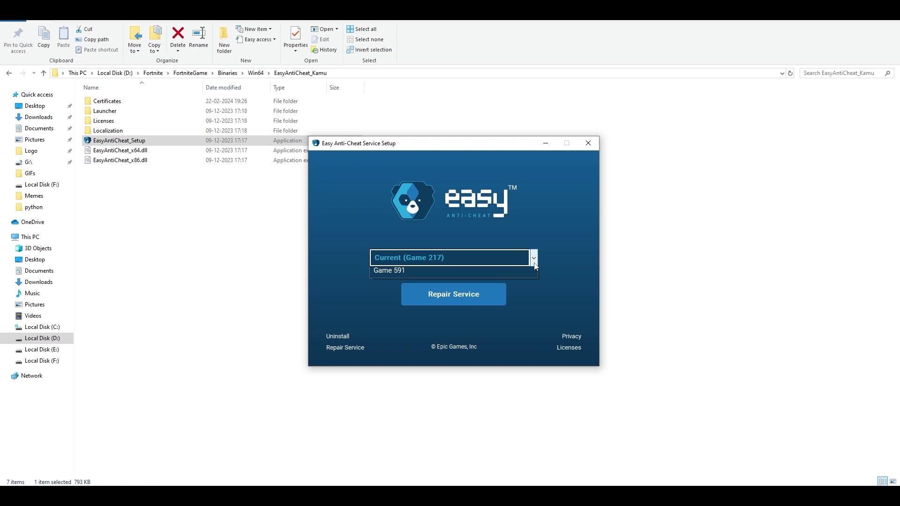
click(428, 276)
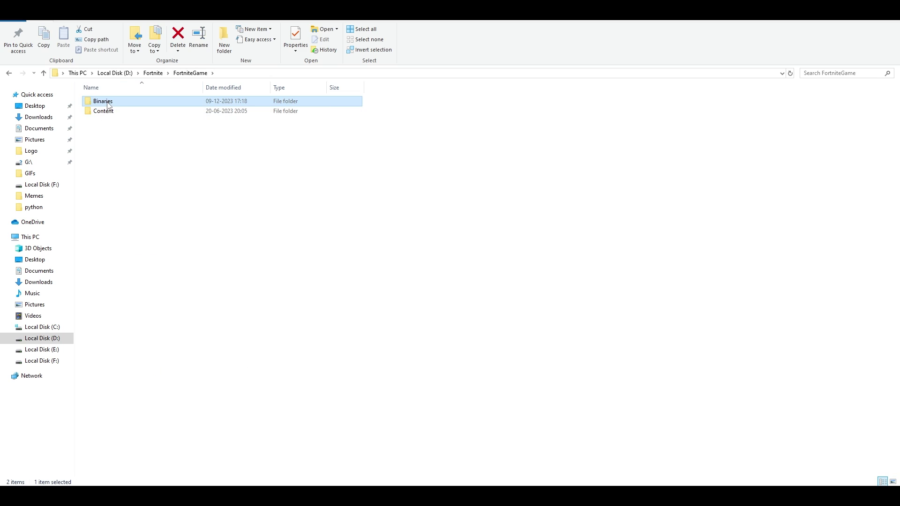
double_click(102, 100)
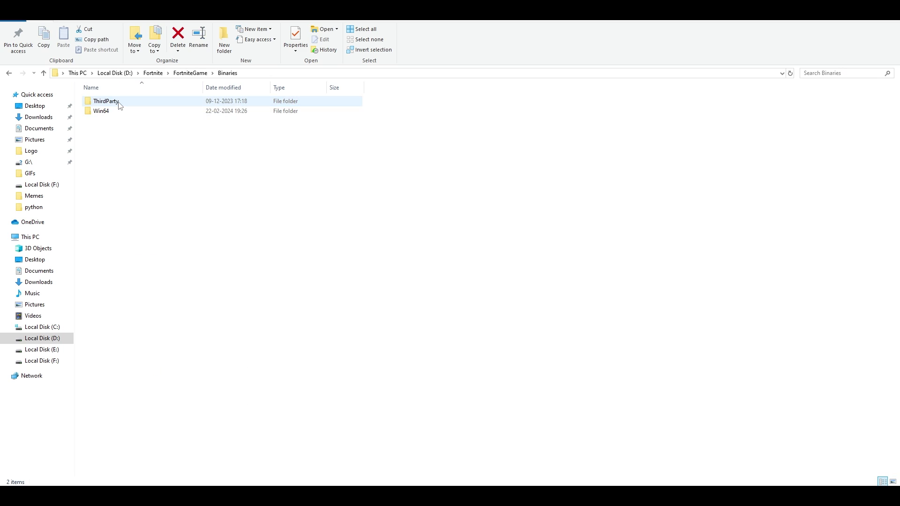
double_click(109, 111)
scroll(499, 291, down, 10)
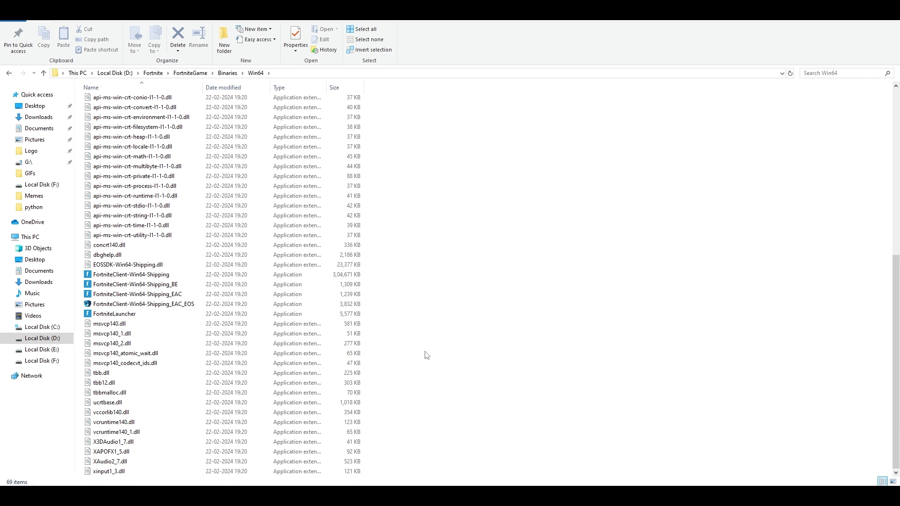
click(136, 284)
click(141, 304)
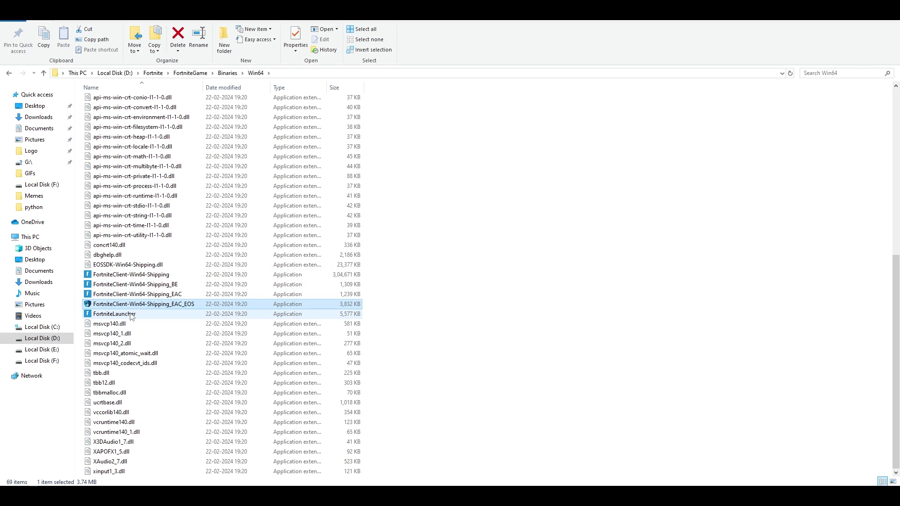
click(132, 317)
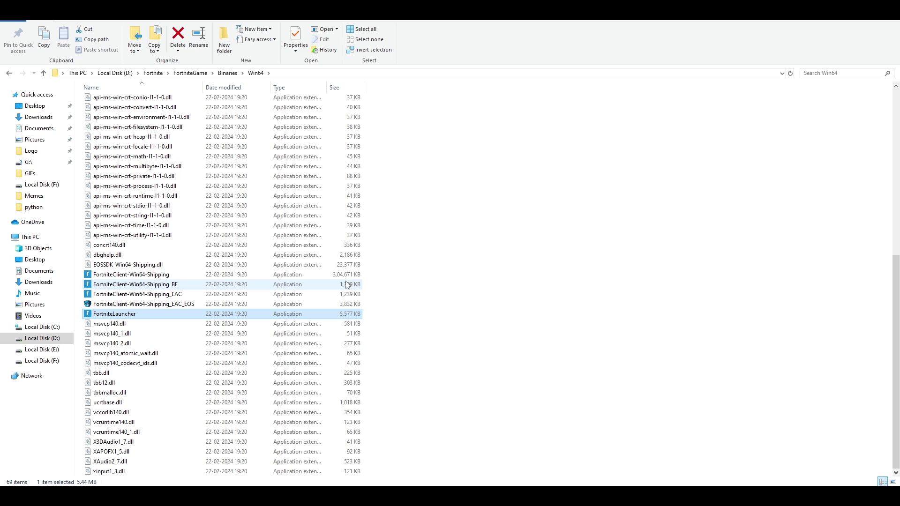
click(345, 278)
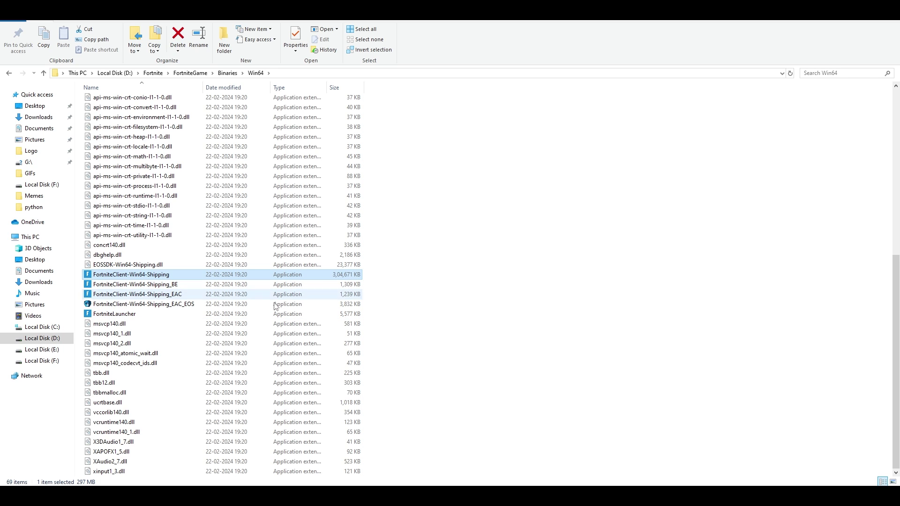
Set FortniteClient-Win64-Shipping to Windows 8 compatibility, admin, fullscreen optimizations off, and apply
right_click(161, 277)
click(211, 278)
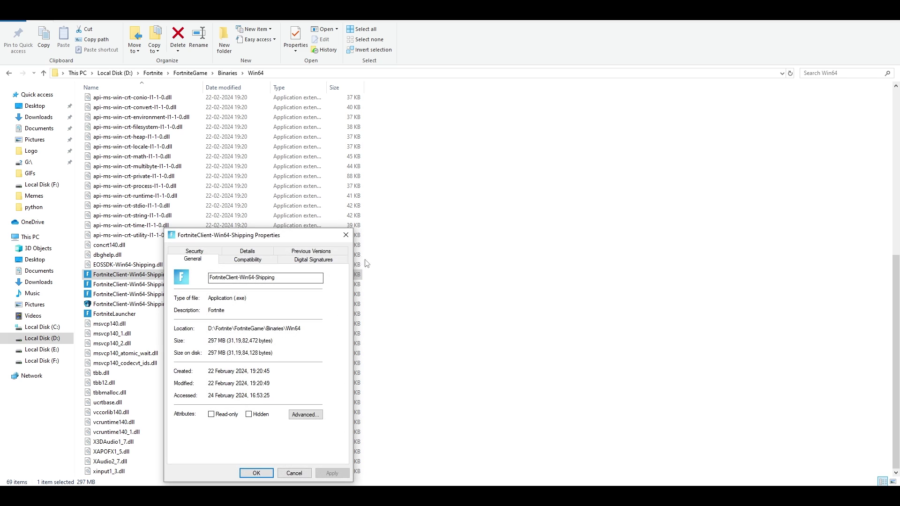
drag(292, 238, 590, 156)
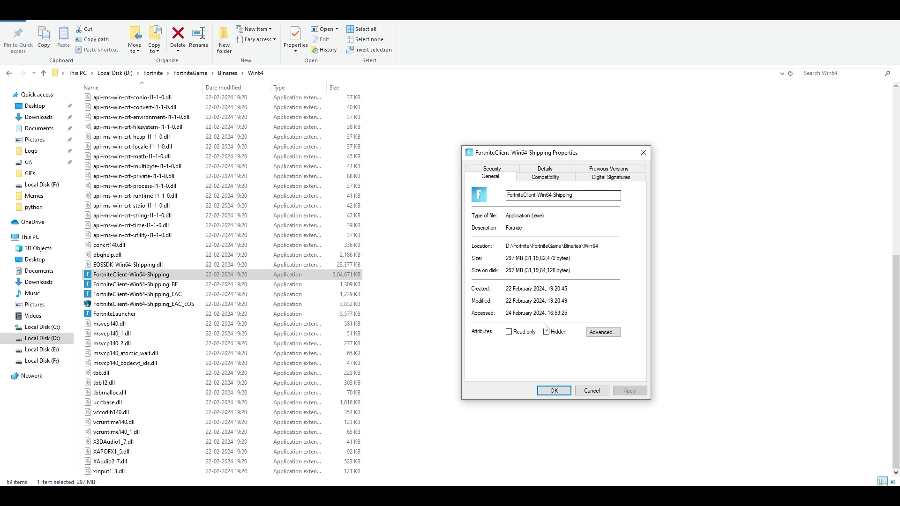
click(556, 181)
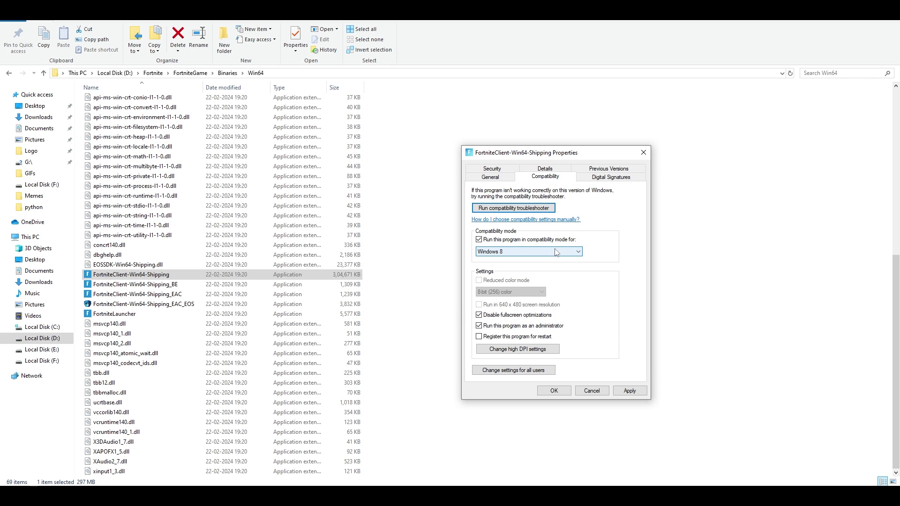
click(630, 391)
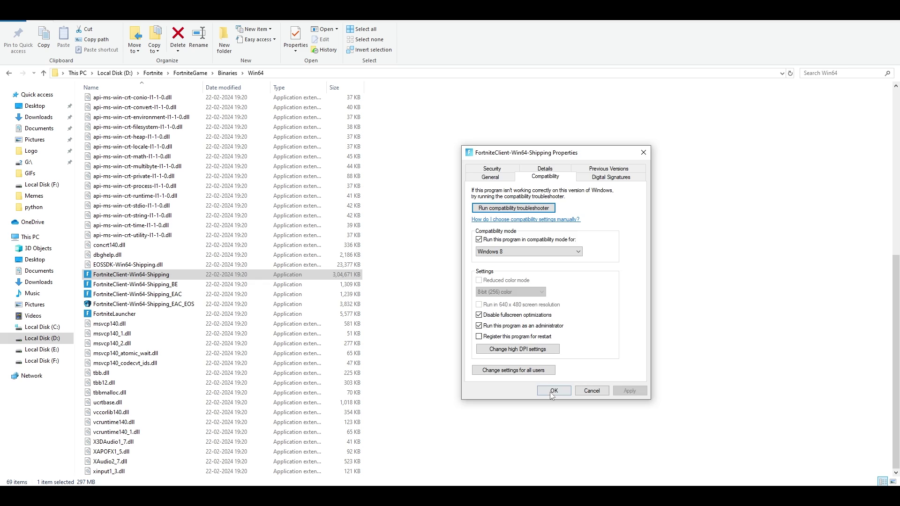
click(554, 390)
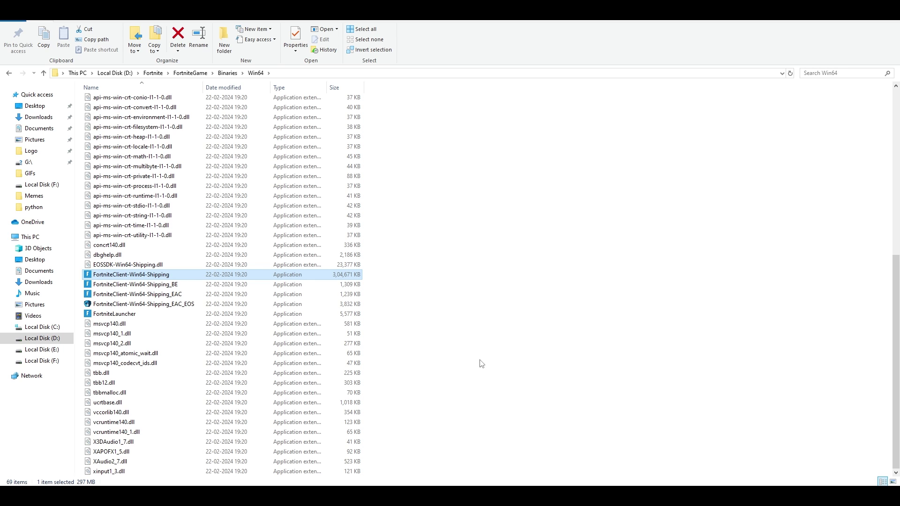
Reapply FortniteClient-Win64-Shipping's compatibility settings in its Properties and close with OK
right_click(355, 274)
click(389, 265)
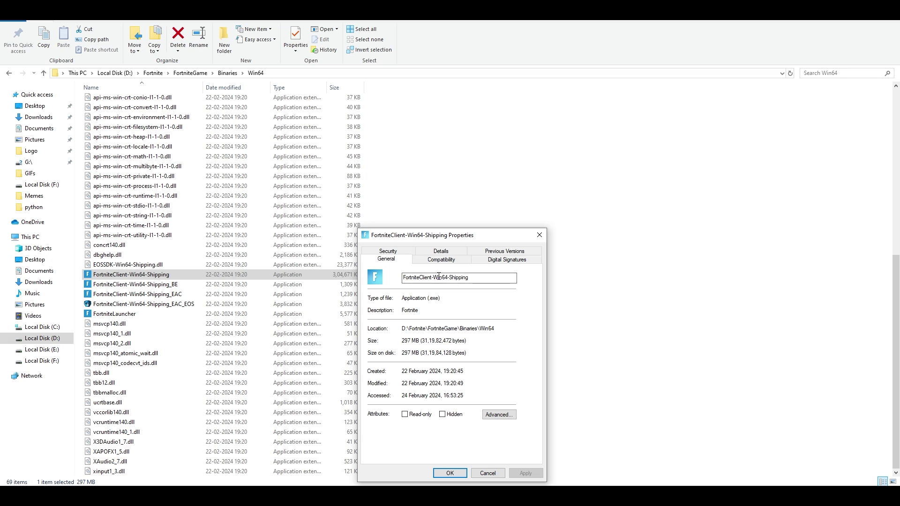
click(441, 260)
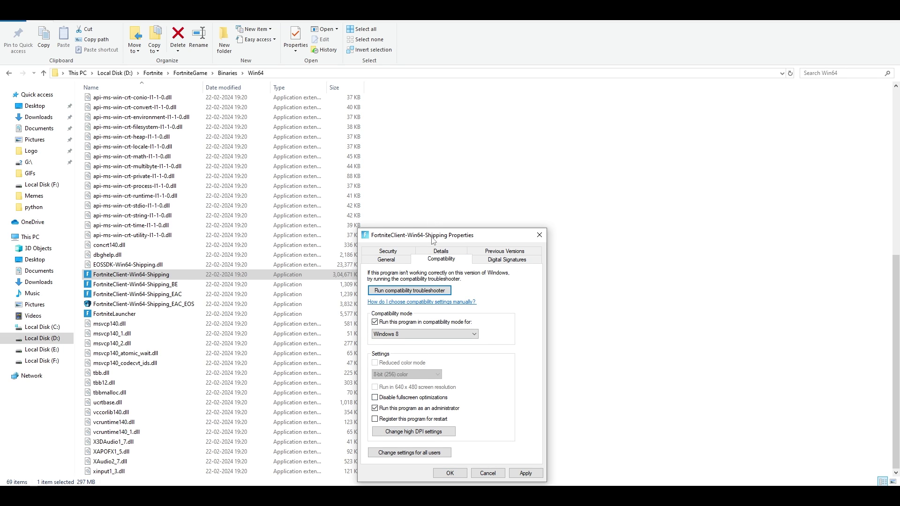
drag(433, 240, 494, 166)
click(585, 400)
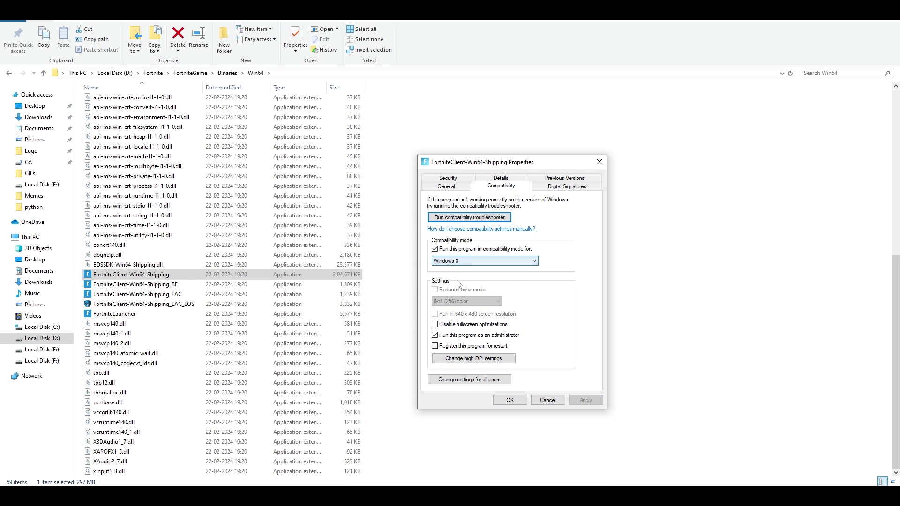
click(509, 400)
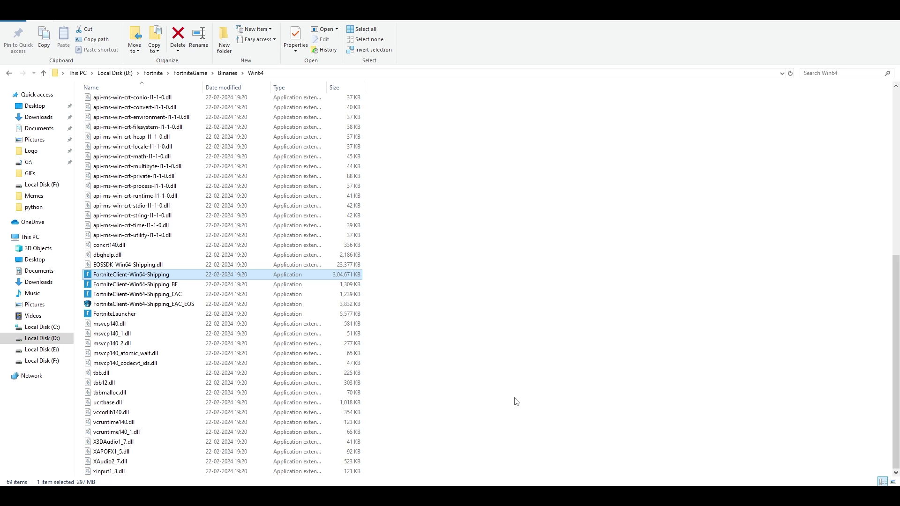
Reopen the executable's Properties and confirm Windows 8 remains the compatibility mode
right_click(358, 276)
click(413, 278)
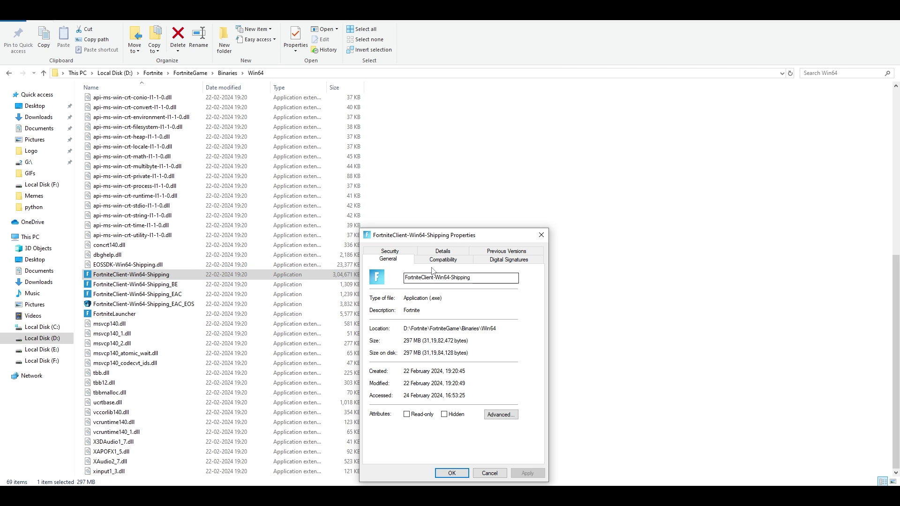
click(406, 335)
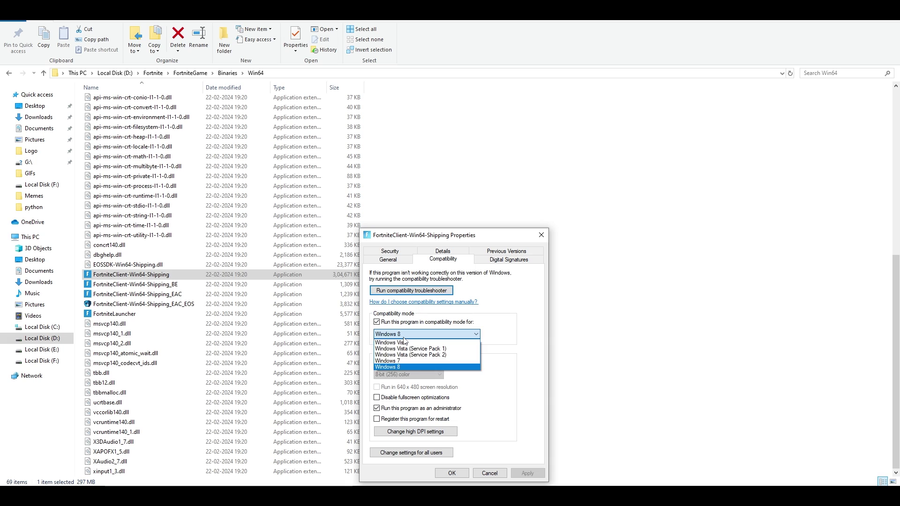
click(423, 370)
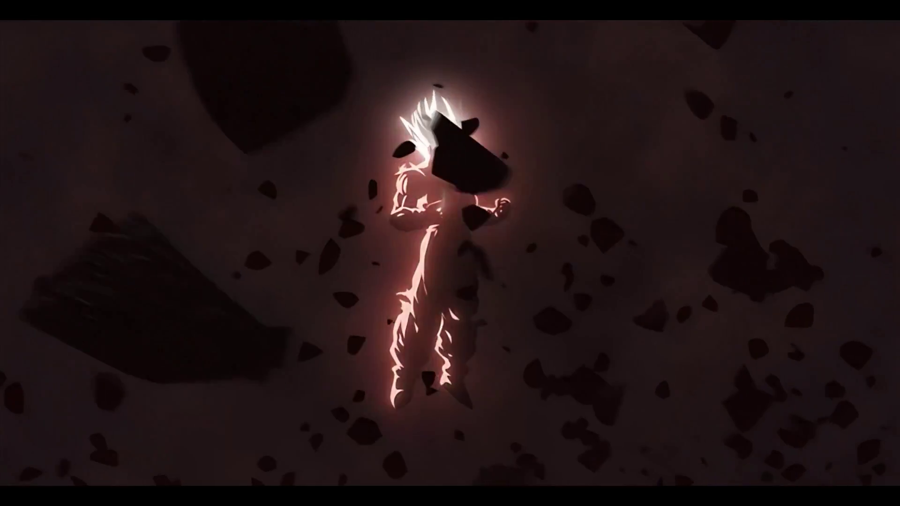
Run %appdata%, navigate to AppData\Local\FortniteGame\Saved\Config\WindowsClient and select GameUserSettings
key(super+r)
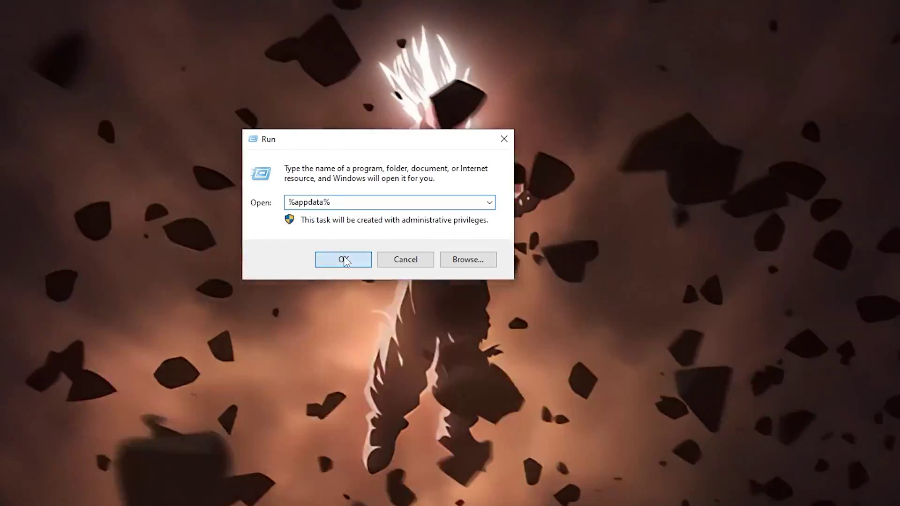
click(345, 260)
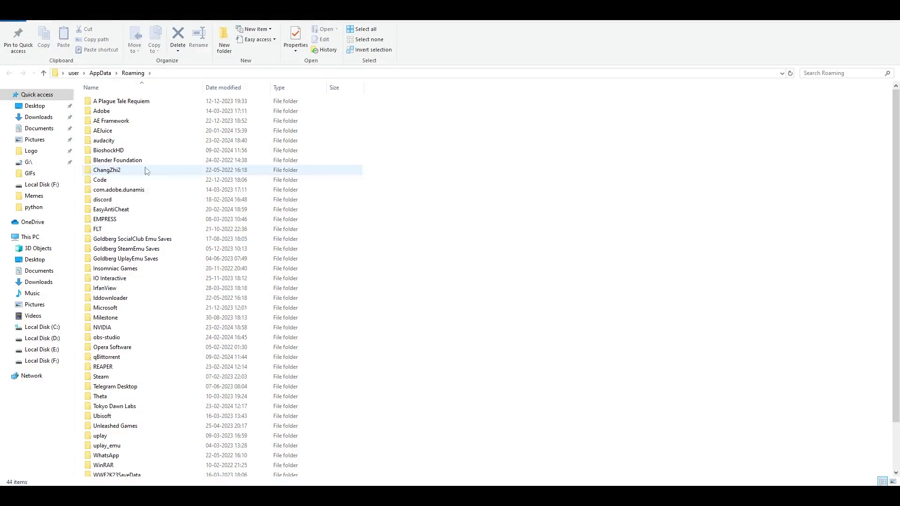
click(99, 73)
double_click(103, 98)
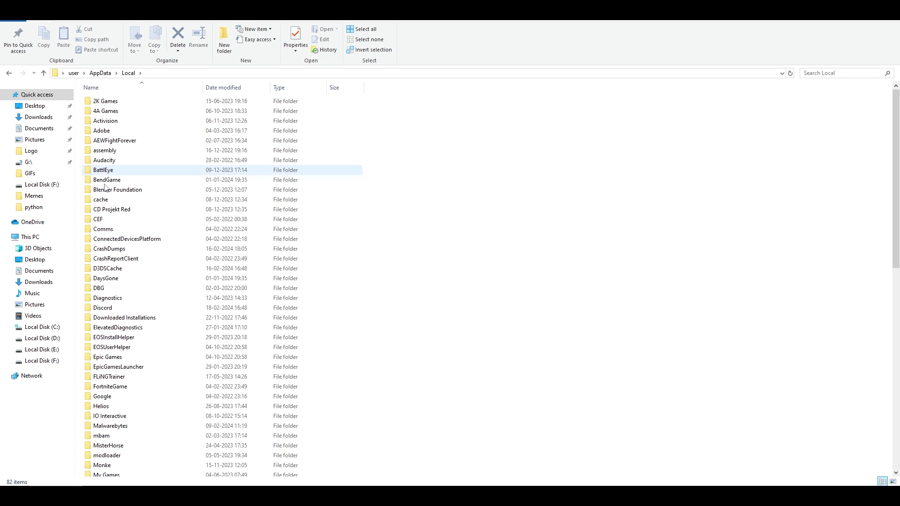
scroll(117, 303, down, 1)
scroll(116, 303, down, 5)
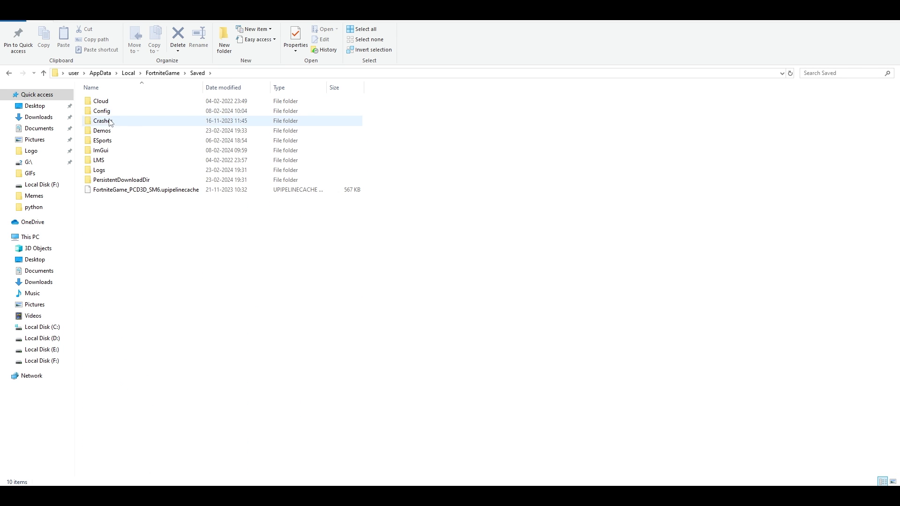
double_click(107, 112)
double_click(107, 115)
click(110, 103)
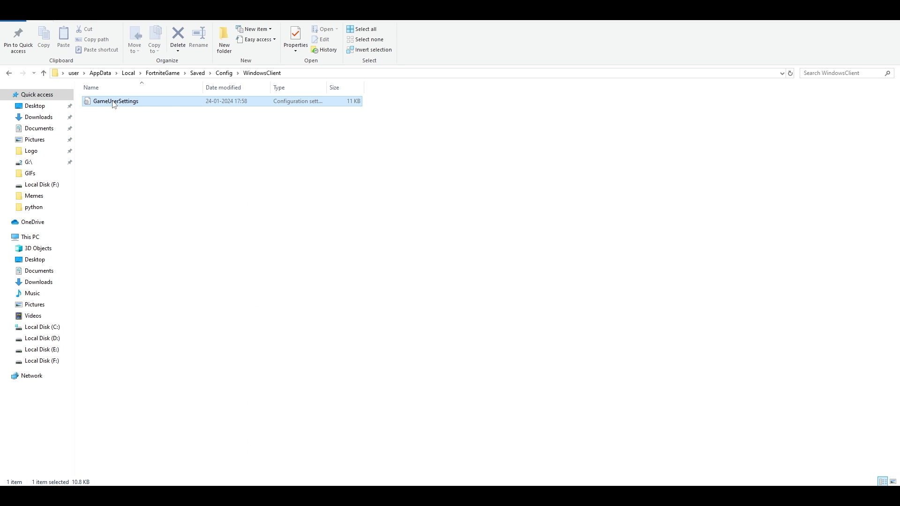
Rename GameUserSettings to GameUserSettings_anything
right_click(138, 106)
click(153, 310)
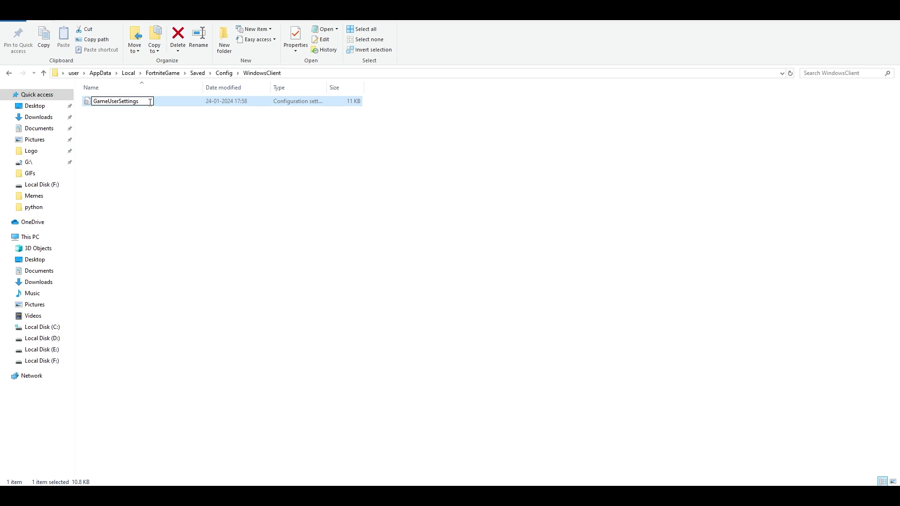
text(_anything)
click(263, 247)
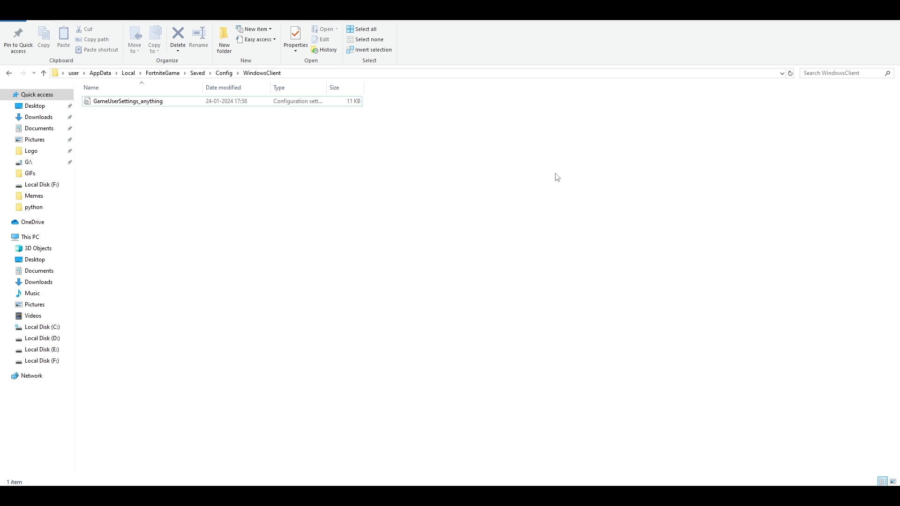
Rename GameUserSettings_anything back to GameUserSettings
click(139, 102)
right_click(146, 112)
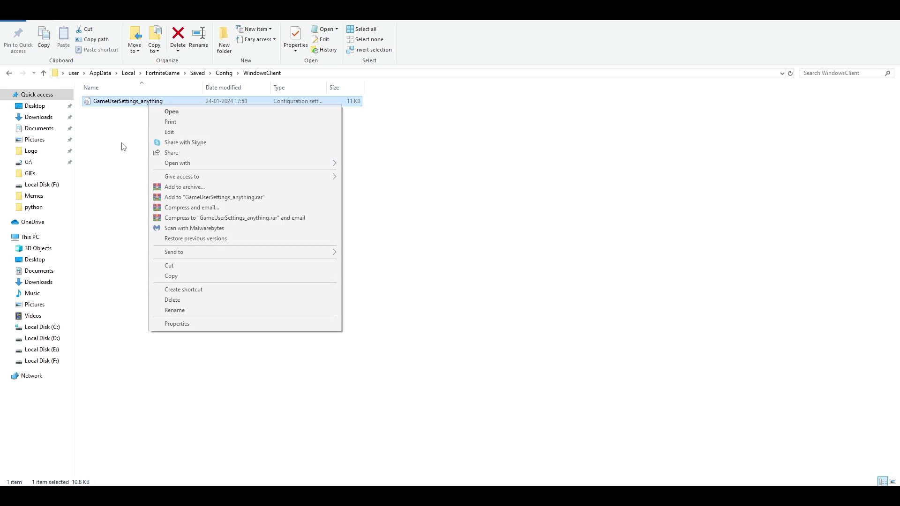
click(171, 308)
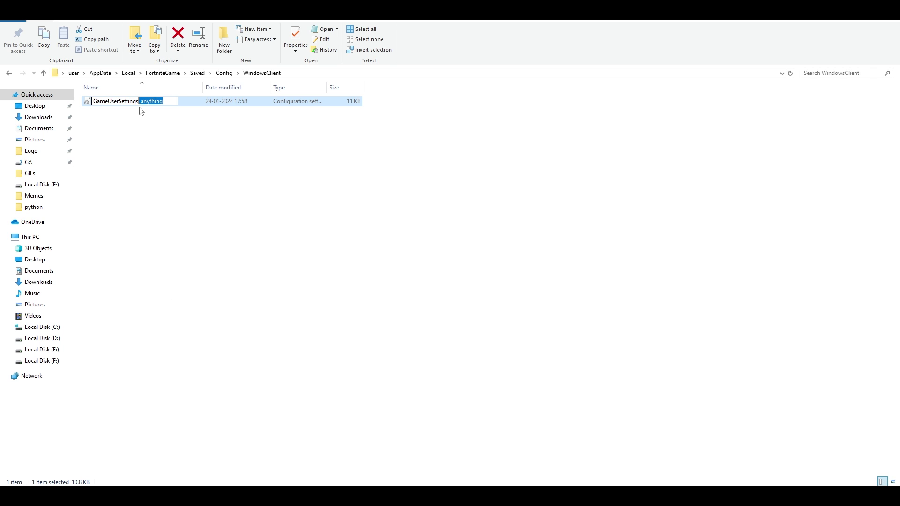
click(150, 175)
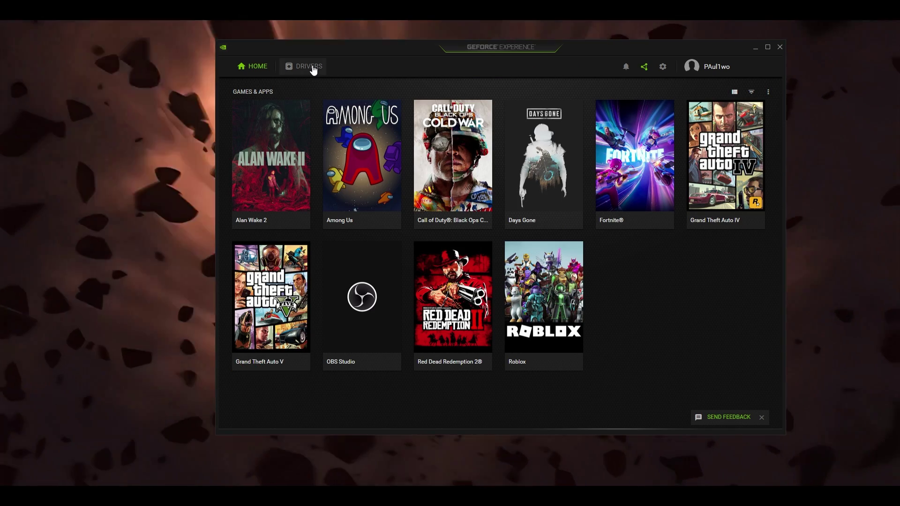
Show the GeForce Experience DRIVERS page and move the window aside
click(314, 70)
drag(367, 52, 288, 59)
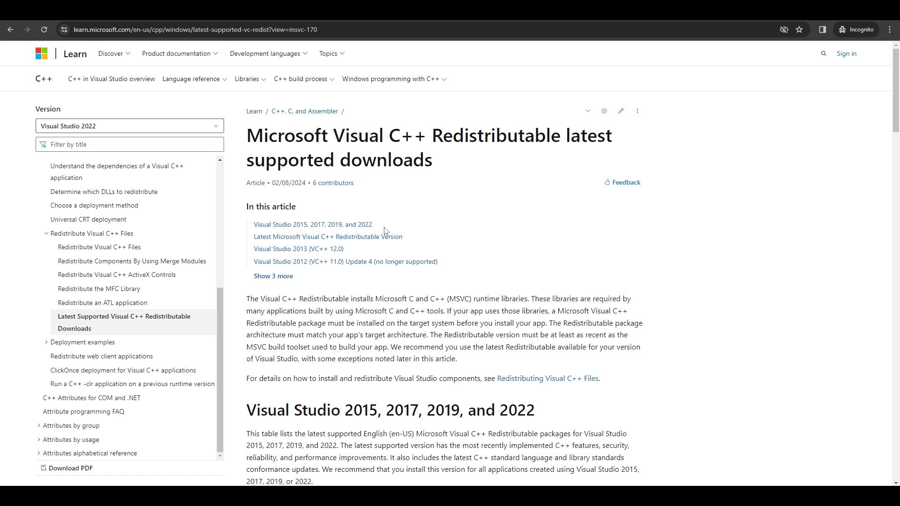
Jump to the Latest Microsoft Visual C++ Redistributable Version section to view its ARM64, X86 and X64 links
click(370, 238)
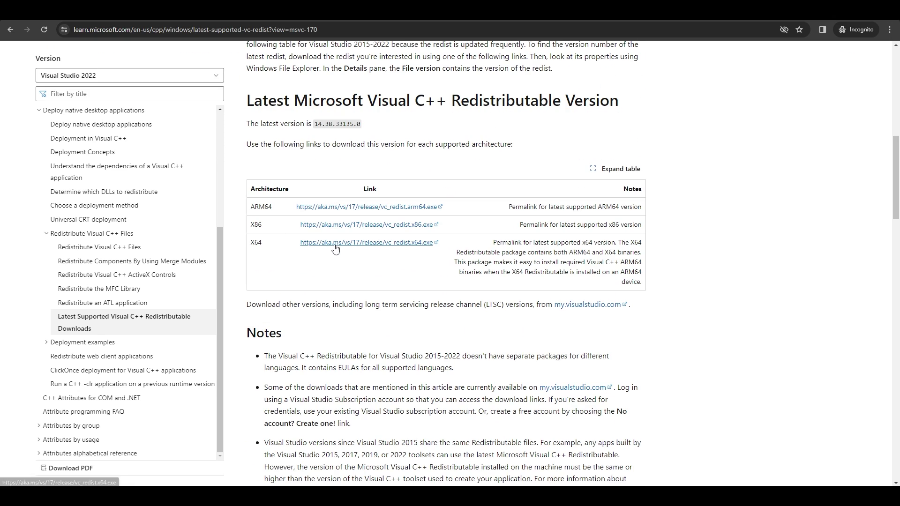
scroll(374, 233, down, 10)
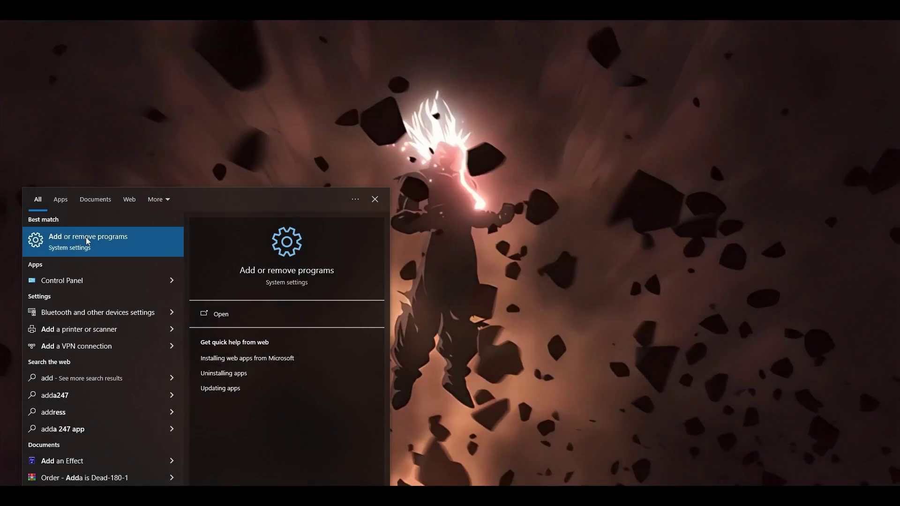
Open Add or remove programs and scroll to the Visual C++ 2005 through 2015-2022 entries
click(85, 237)
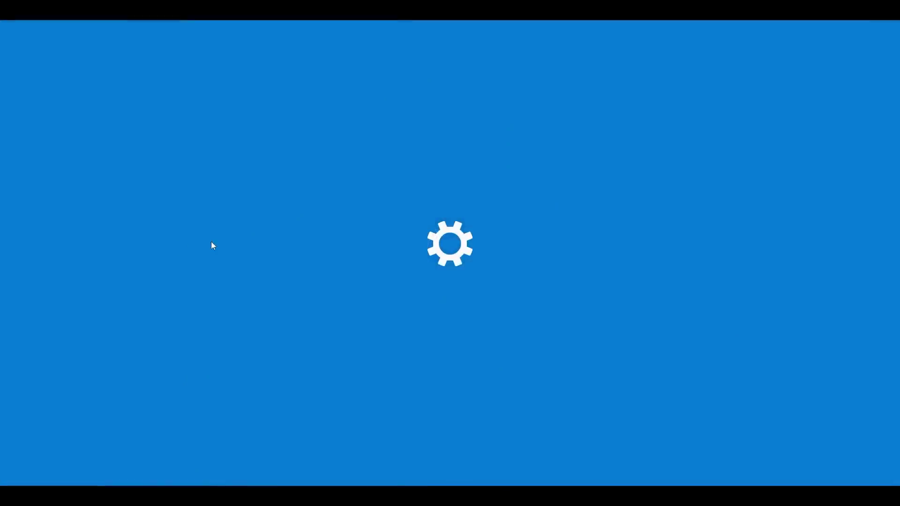
scroll(559, 191, down, 15)
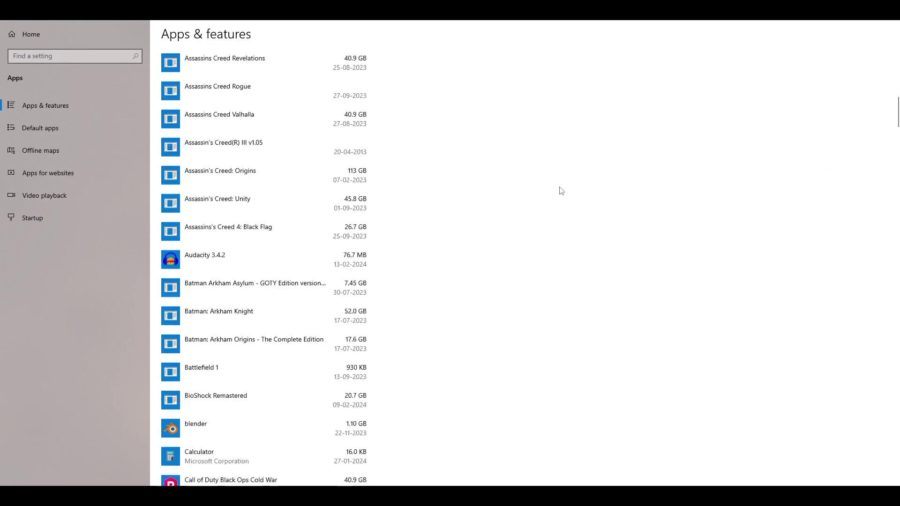
scroll(561, 191, down, 10)
drag(895, 134, 895, 291)
scroll(263, 117, up, 2)
scroll(257, 141, down, 3)
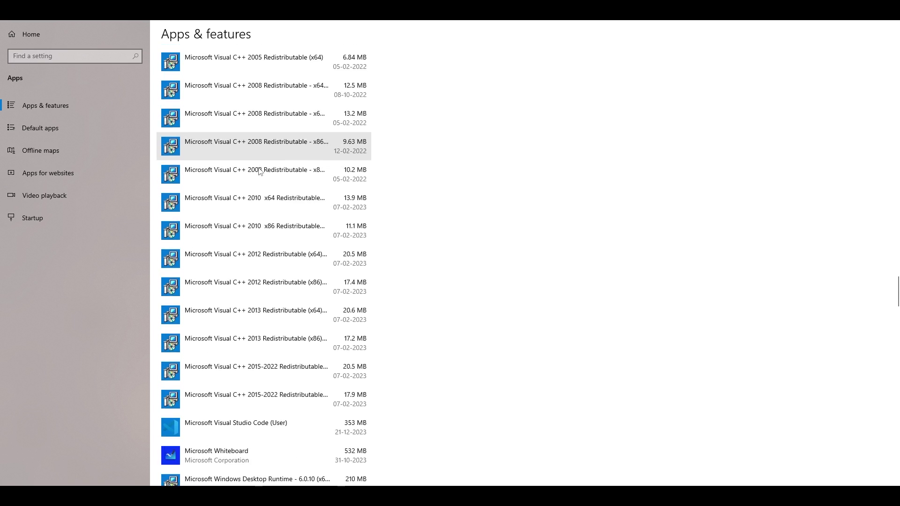
scroll(259, 171, down, 1)
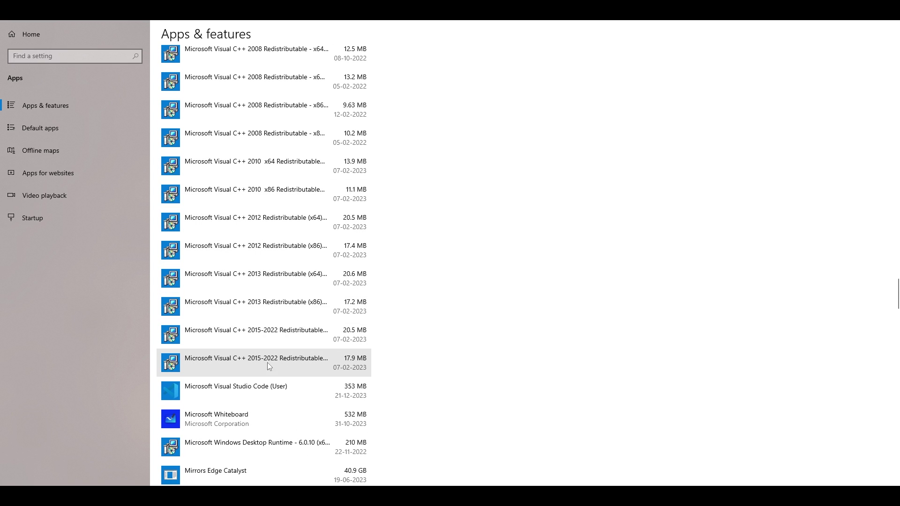